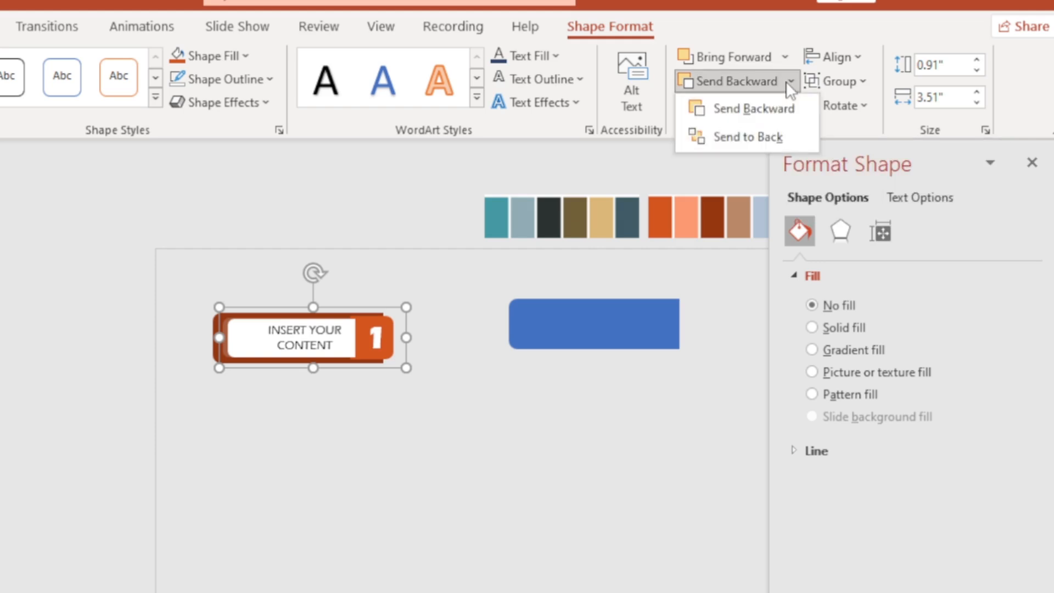
# Send the number 1 content group to the back, nudge it slightly right and move the blue rectangle farther away
pyautogui.click(763, 134)
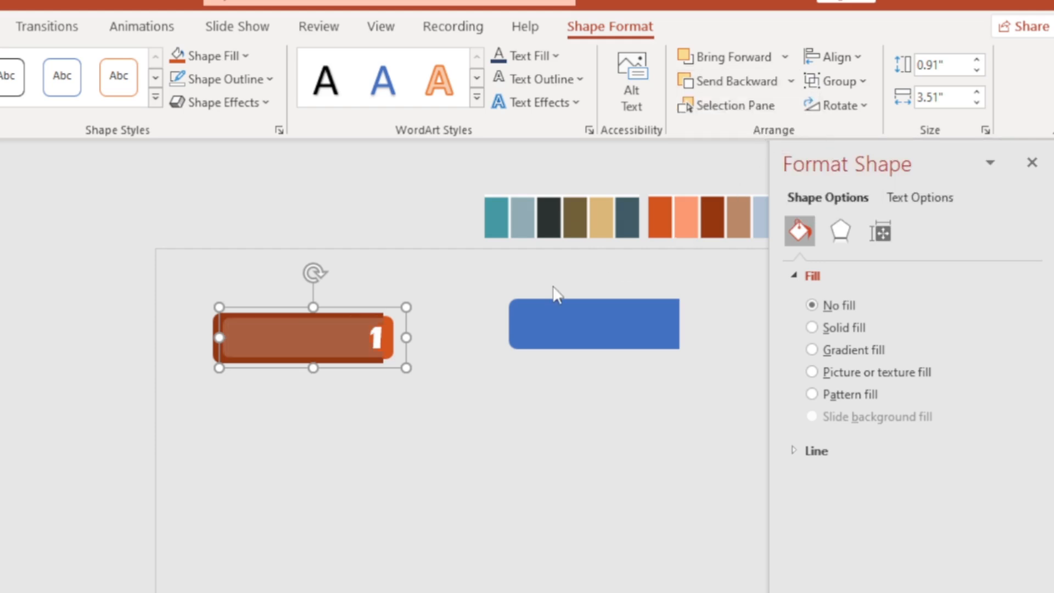
pyautogui.press('Right')
pyautogui.press('Right')
pyautogui.press('Right')
pyautogui.press('Right')
pyautogui.press('Right')
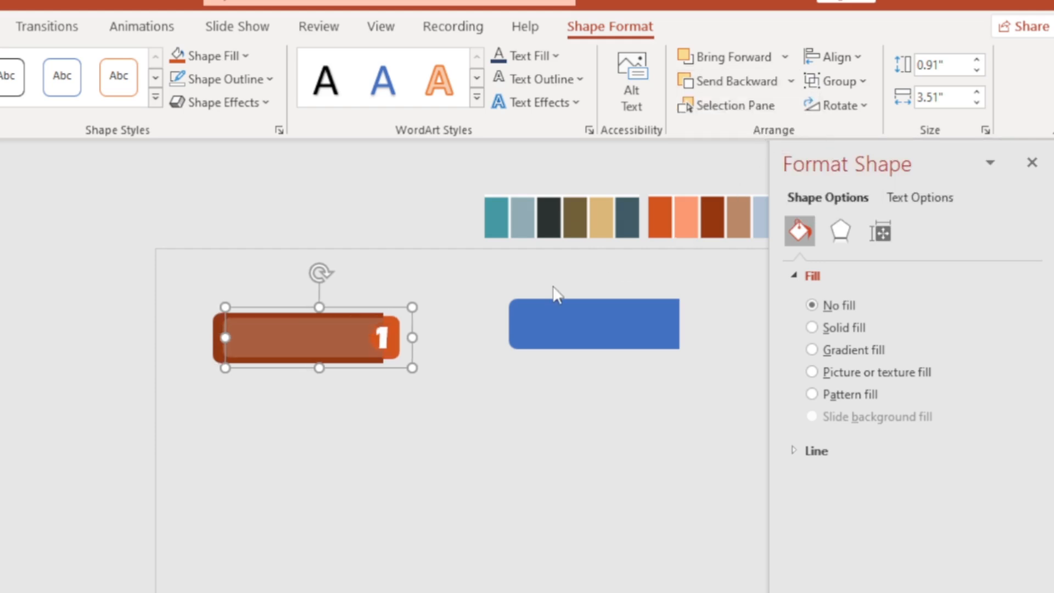
pyautogui.press('Right')
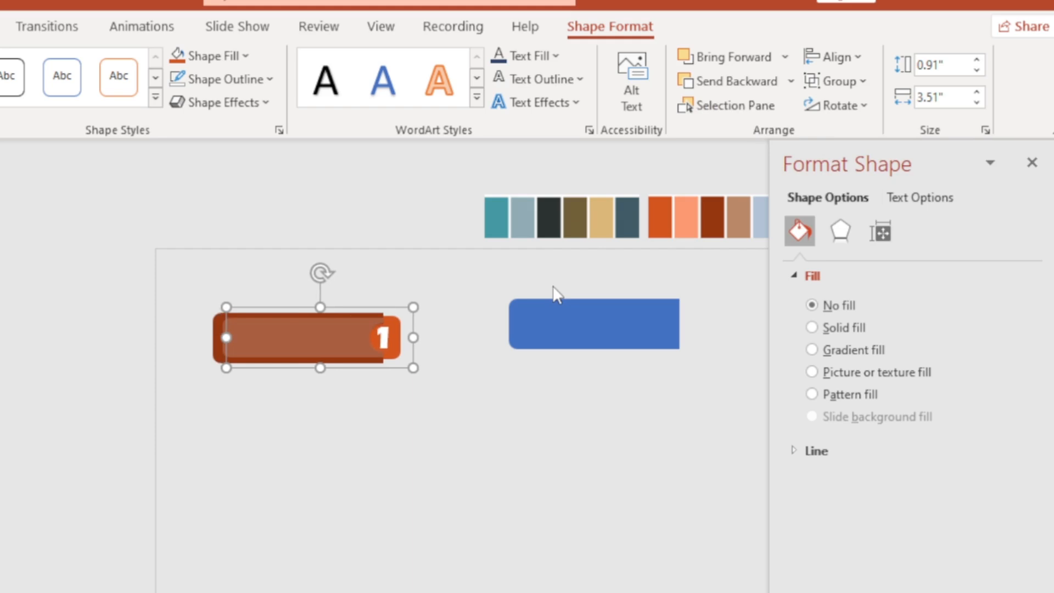
pyautogui.moveTo(569, 337); pyautogui.dragTo(666, 327)
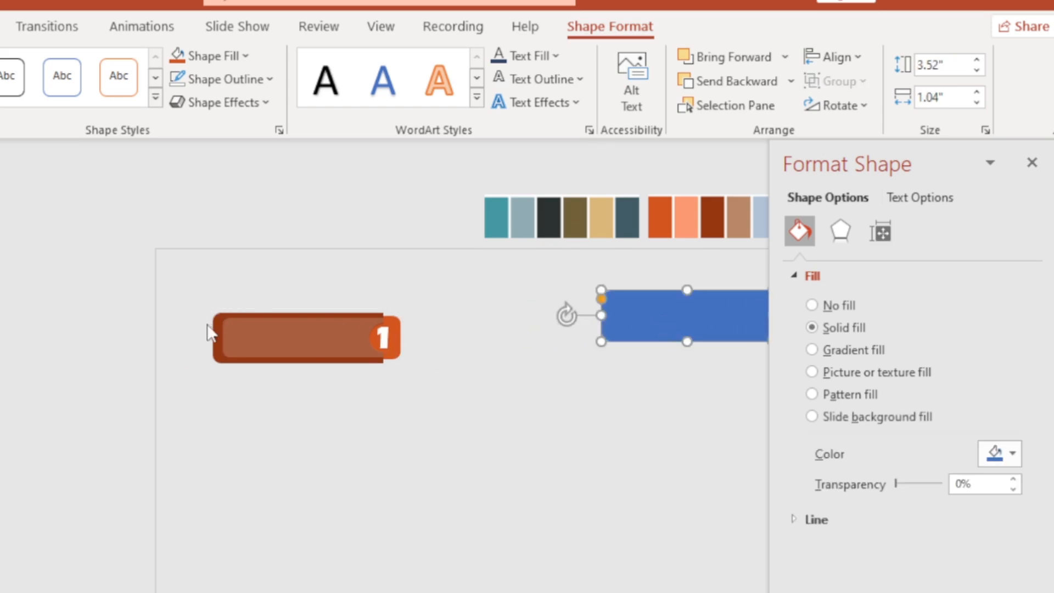
# Apply a centred outer shadow preset to the dark red back bar and choose its shadow colour
pyautogui.click(209, 332)
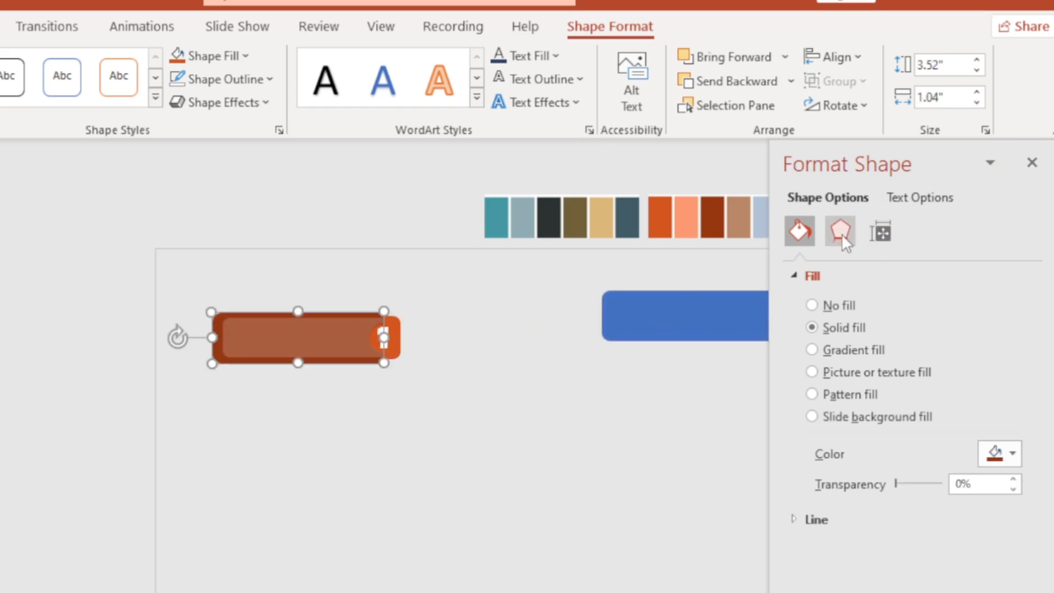
pyautogui.click(840, 232)
pyautogui.click(793, 278)
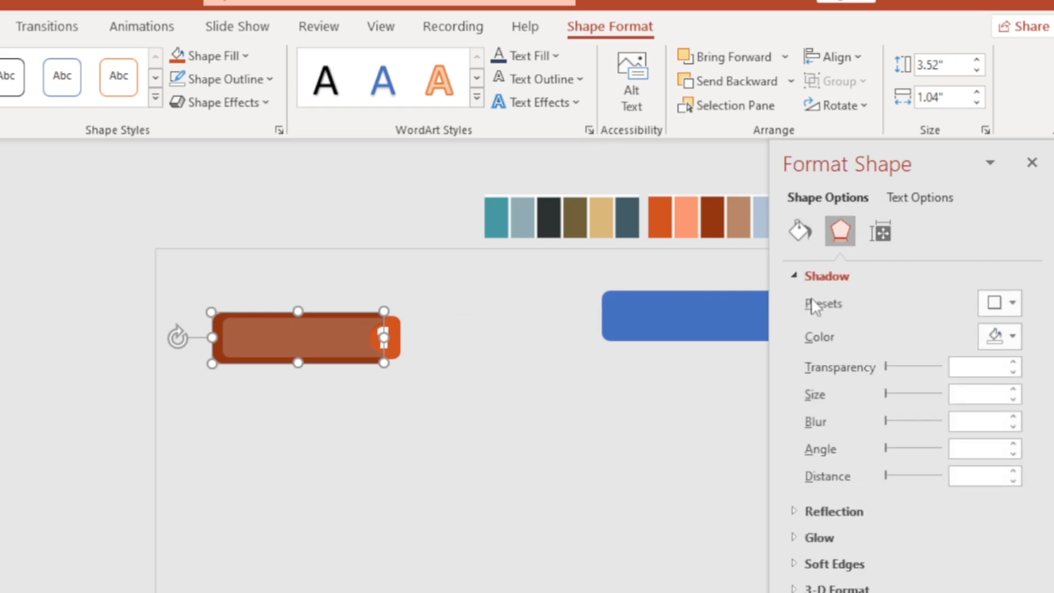
pyautogui.click(1013, 303)
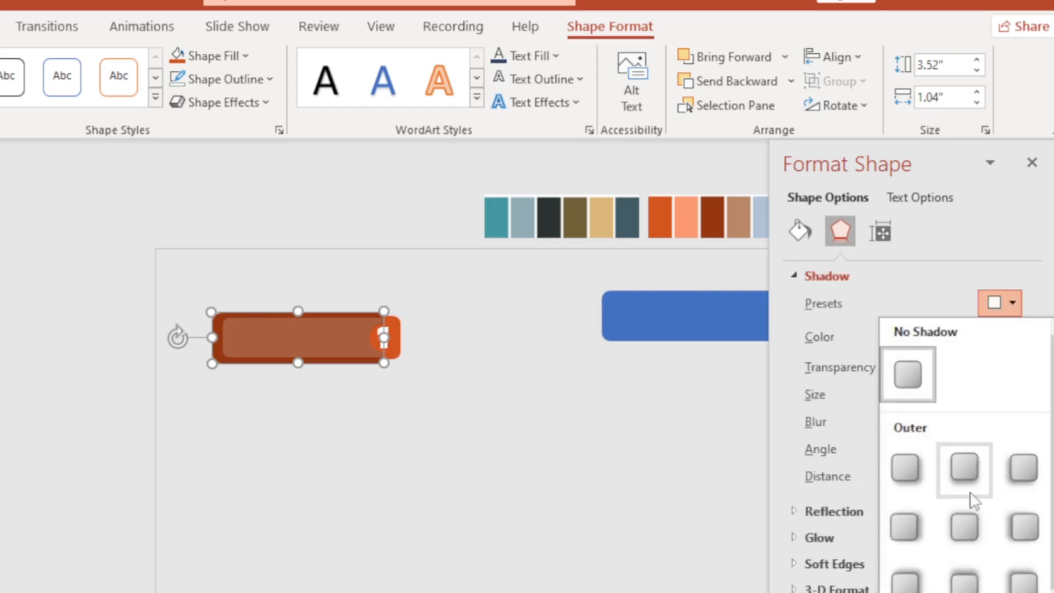
pyautogui.click(972, 541)
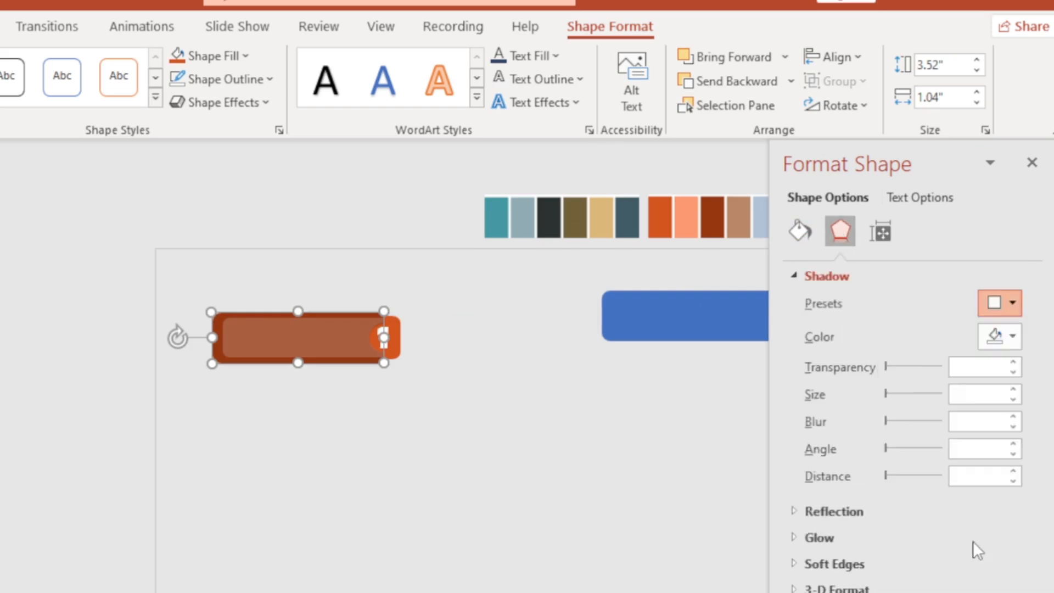
pyautogui.click(1012, 337)
pyautogui.click(922, 415)
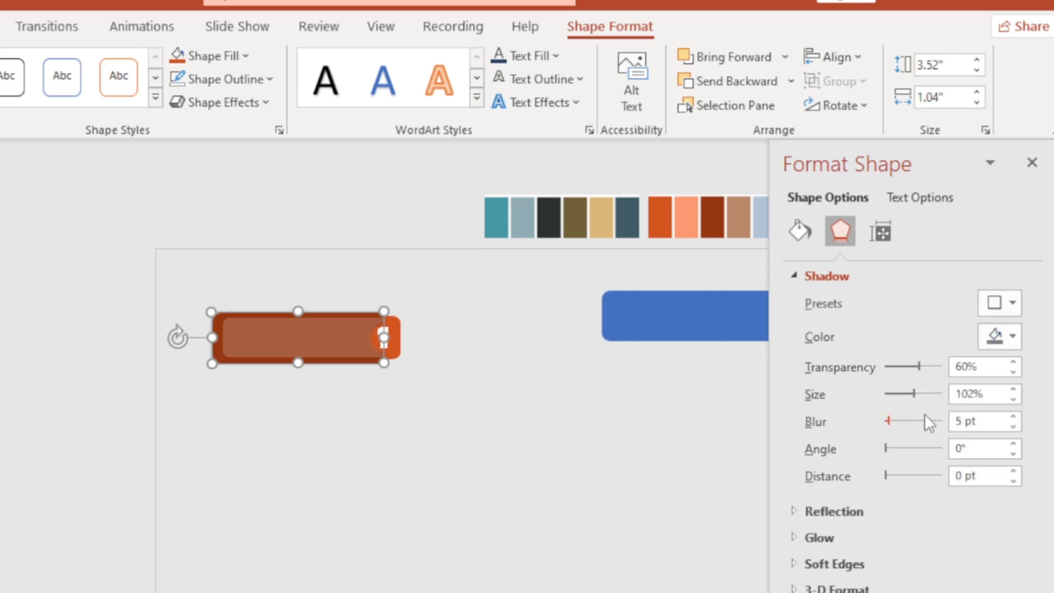
# Set the dark red bar's shadow size to 103%, blur to 30 pt and distance to 4 pt
pyautogui.click(974, 395)
pyautogui.press('Up')
pyautogui.click(963, 421)
pyautogui.press('BackSpace')
pyautogui.write('30')
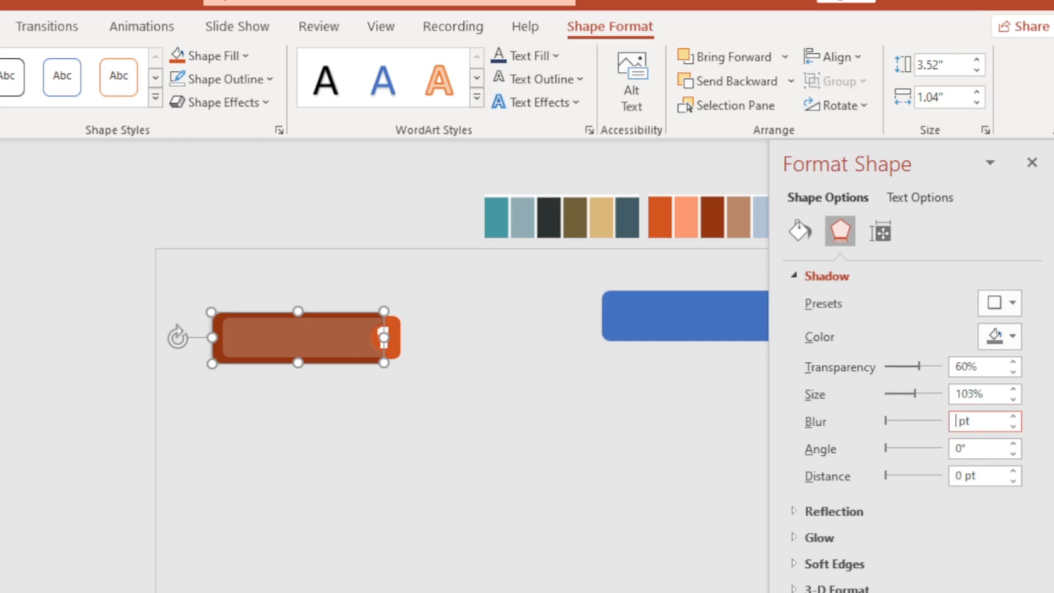
pyautogui.click(965, 476)
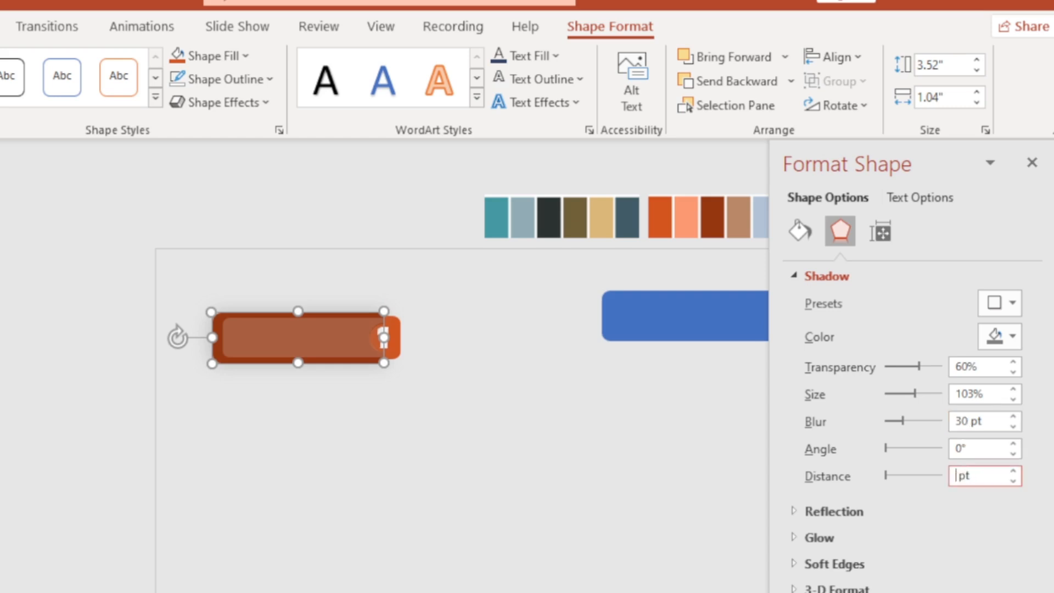
pyautogui.write('4')
pyautogui.click(694, 471)
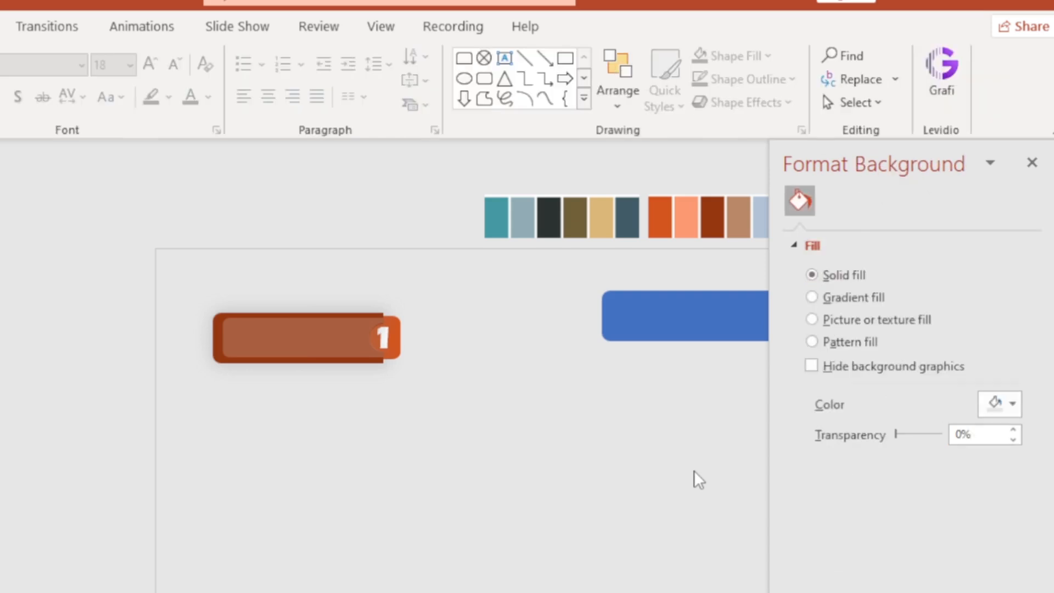
# Add a Lines motion path animation to the number 1 content group and set its direction to Right
pyautogui.click(397, 357)
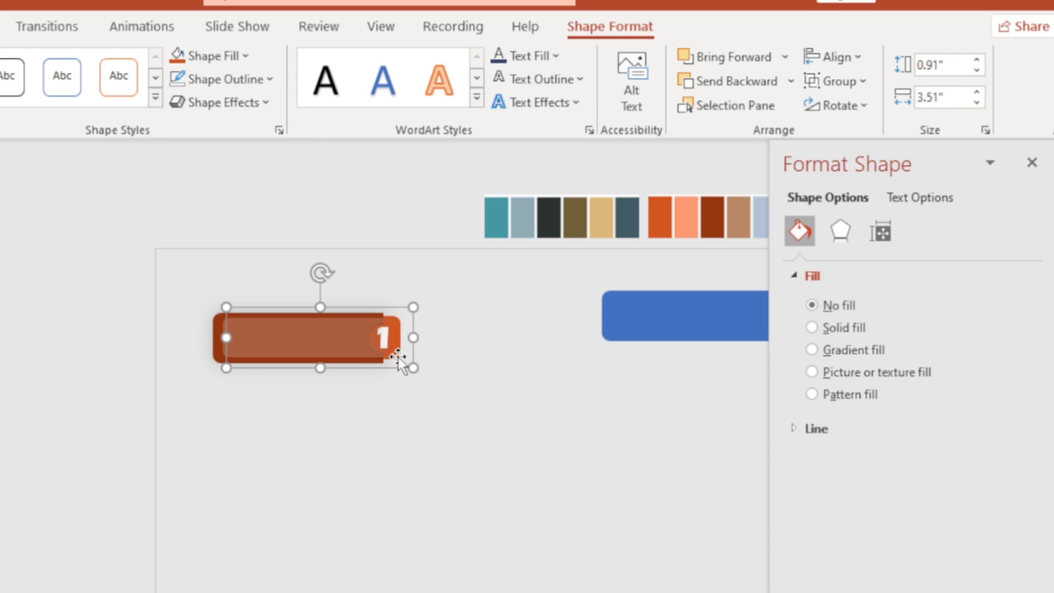
pyautogui.click(1032, 164)
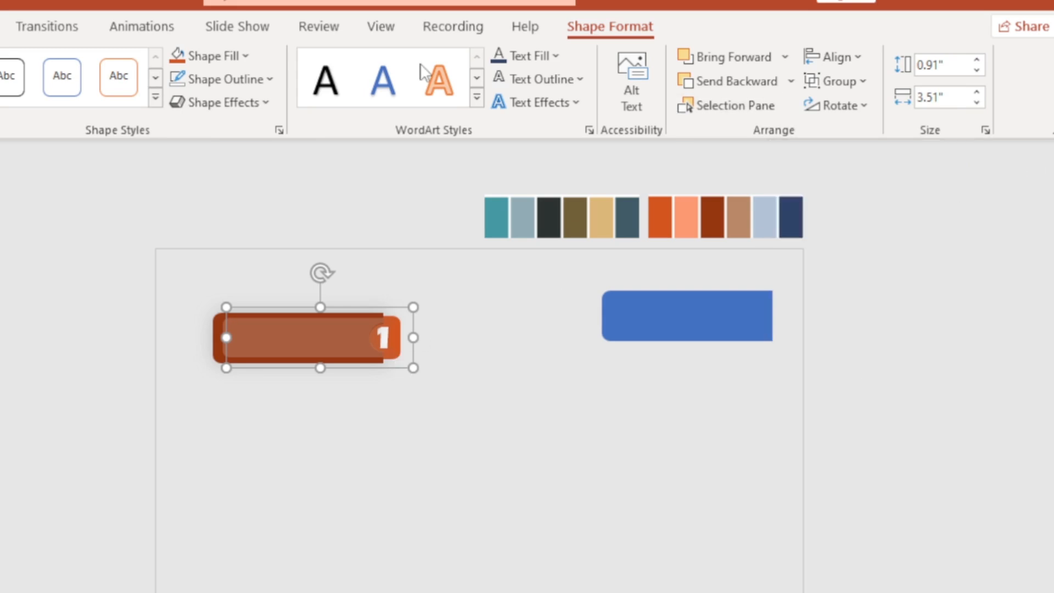
pyautogui.click(141, 28)
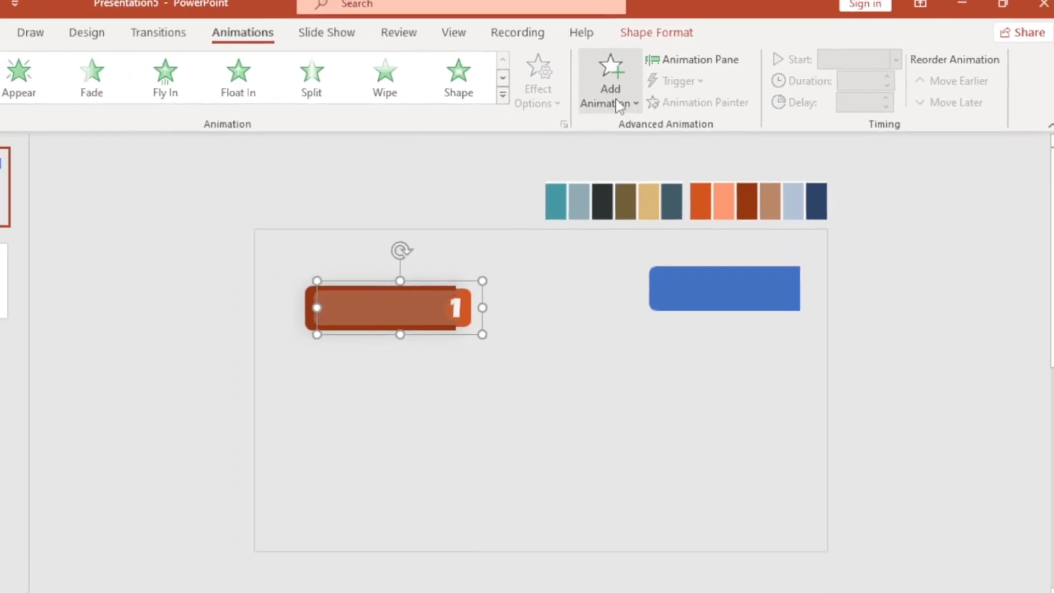
pyautogui.click(563, 100)
pyautogui.moveTo(962, 285); pyautogui.dragTo(977, 428)
pyautogui.click(698, 405)
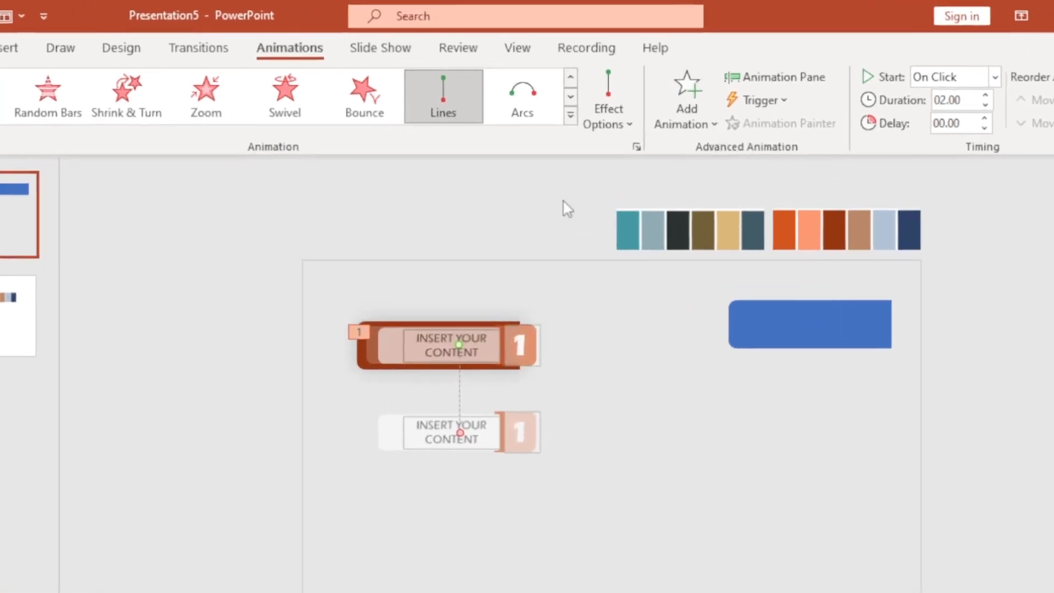
pyautogui.click(609, 118)
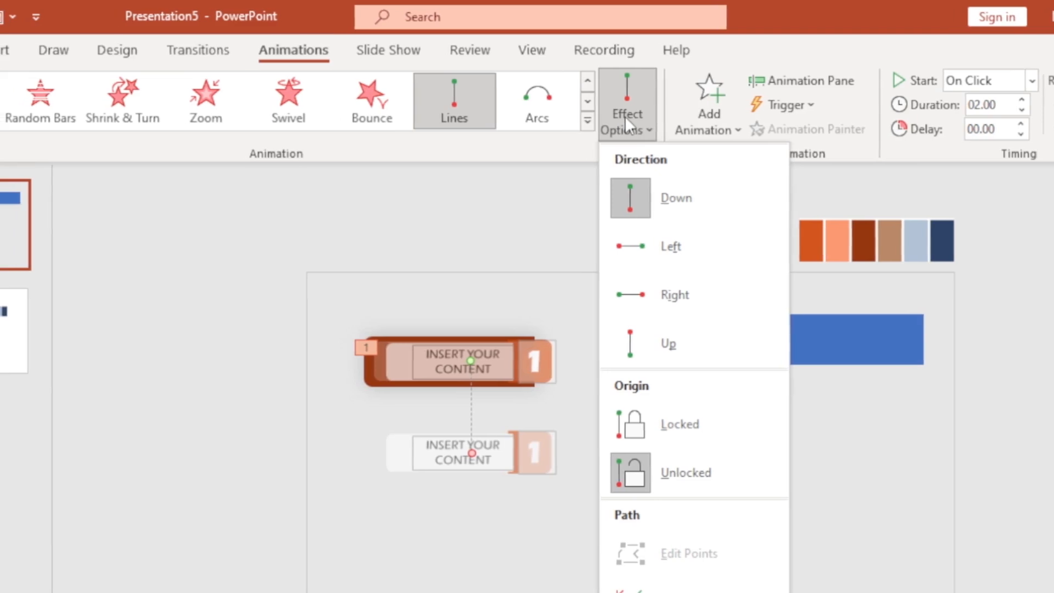
pyautogui.click(658, 291)
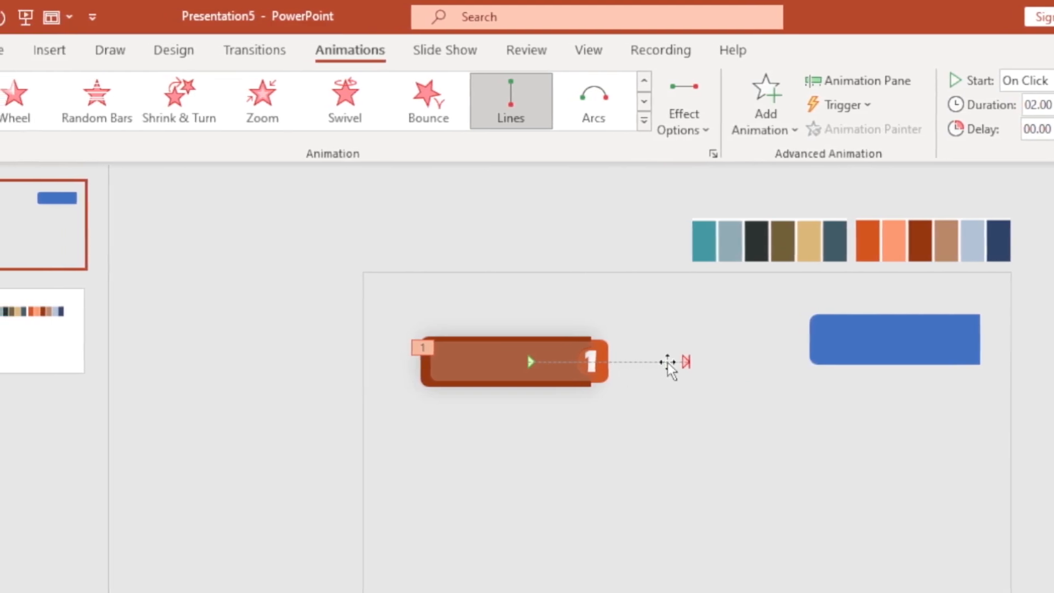
# Adjust the motion path's end point so the content slides farther out of the bar, and preview the animation
pyautogui.moveTo(670, 362); pyautogui.dragTo(711, 376)
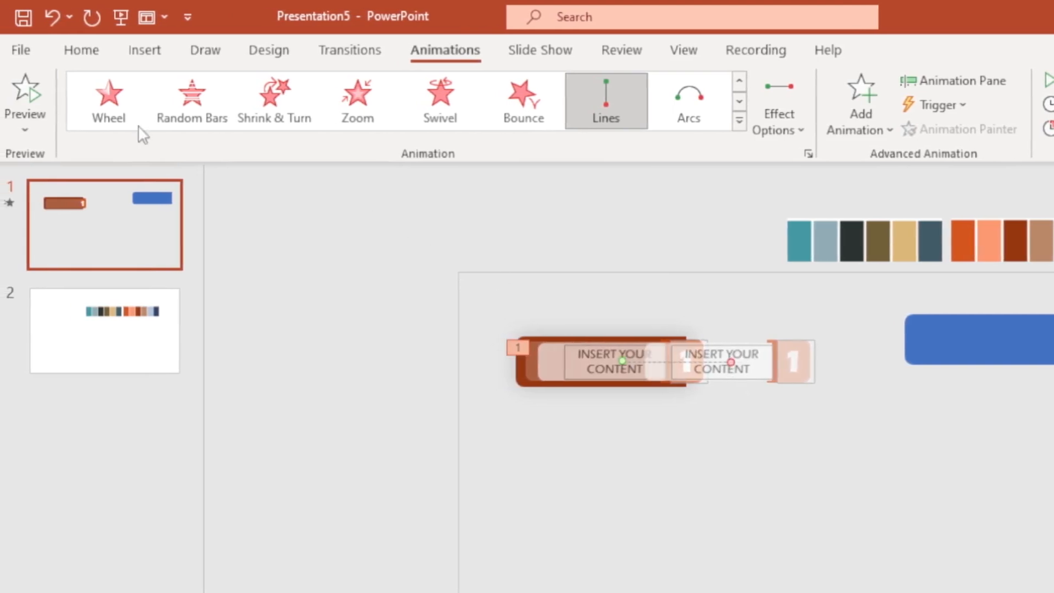
pyautogui.click(28, 91)
pyautogui.moveTo(730, 363); pyautogui.dragTo(743, 364)
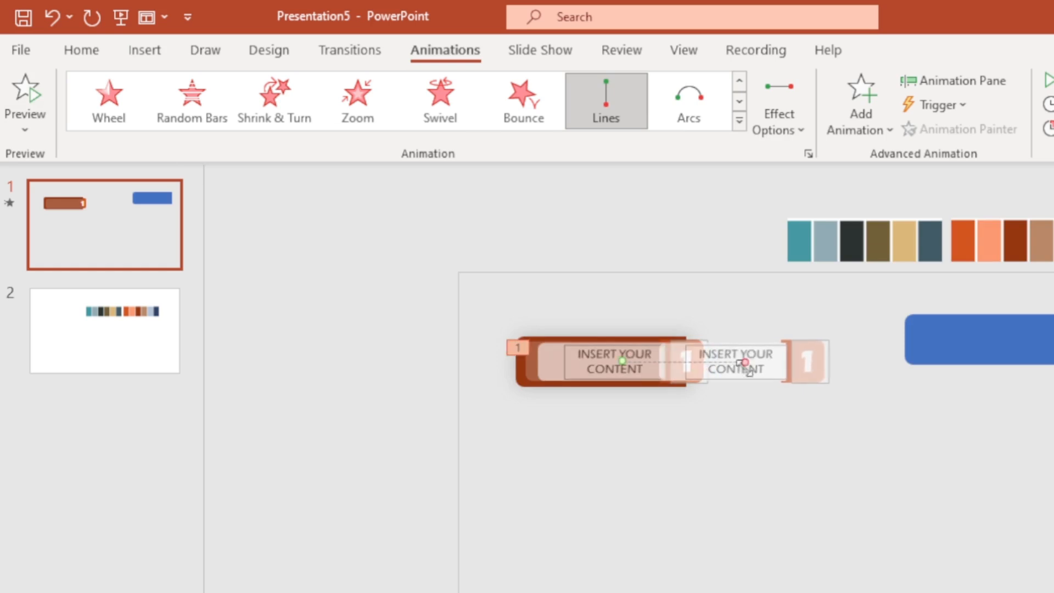
pyautogui.click(20, 96)
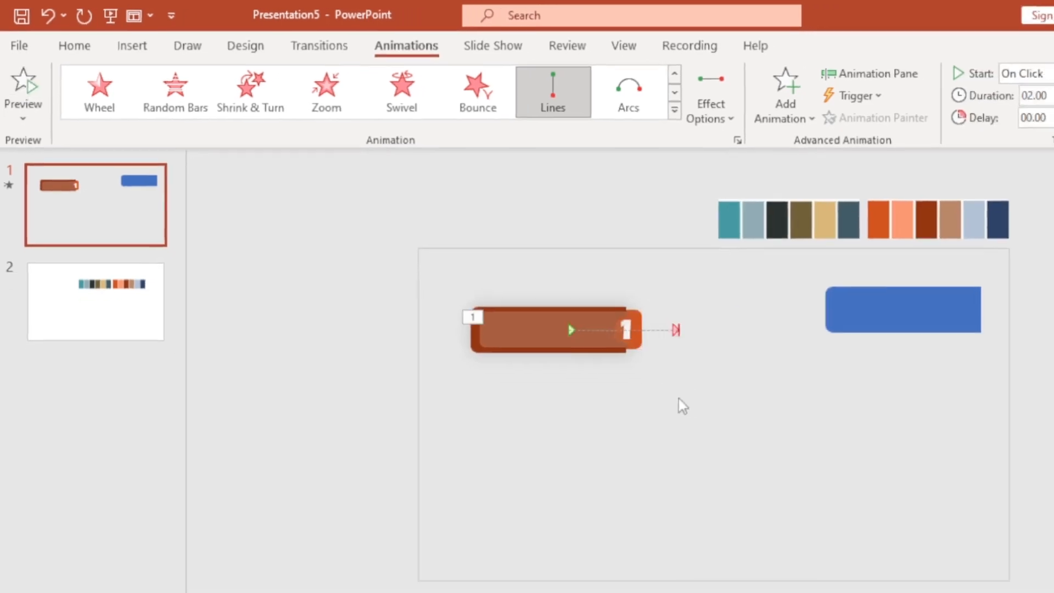
# Duplicate the complete animated bar three times, stacking the copies below the original in a column
pyautogui.click(679, 399)
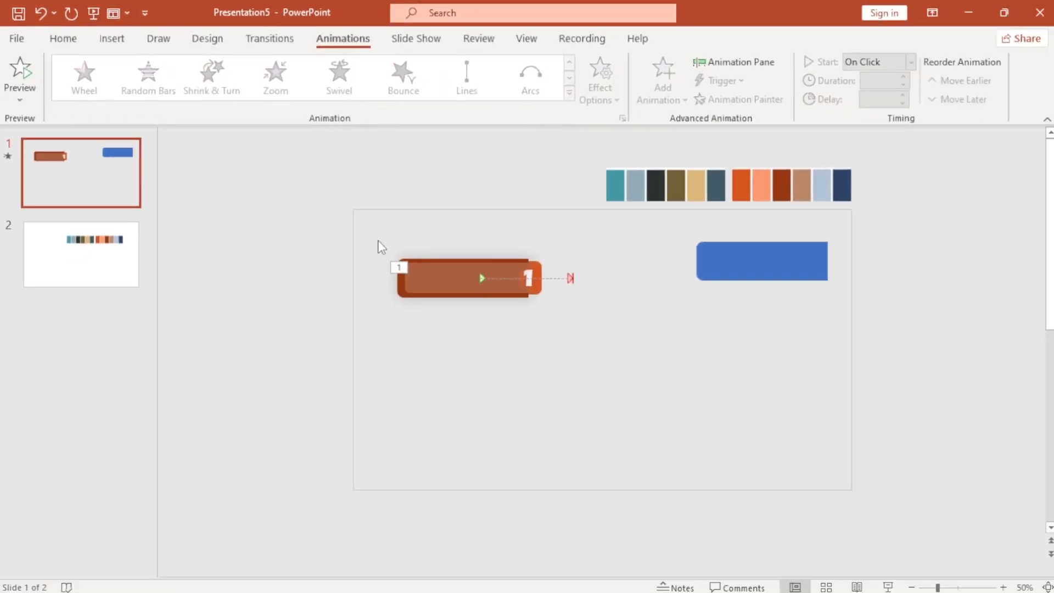
pyautogui.moveTo(379, 239); pyautogui.dragTo(571, 315)
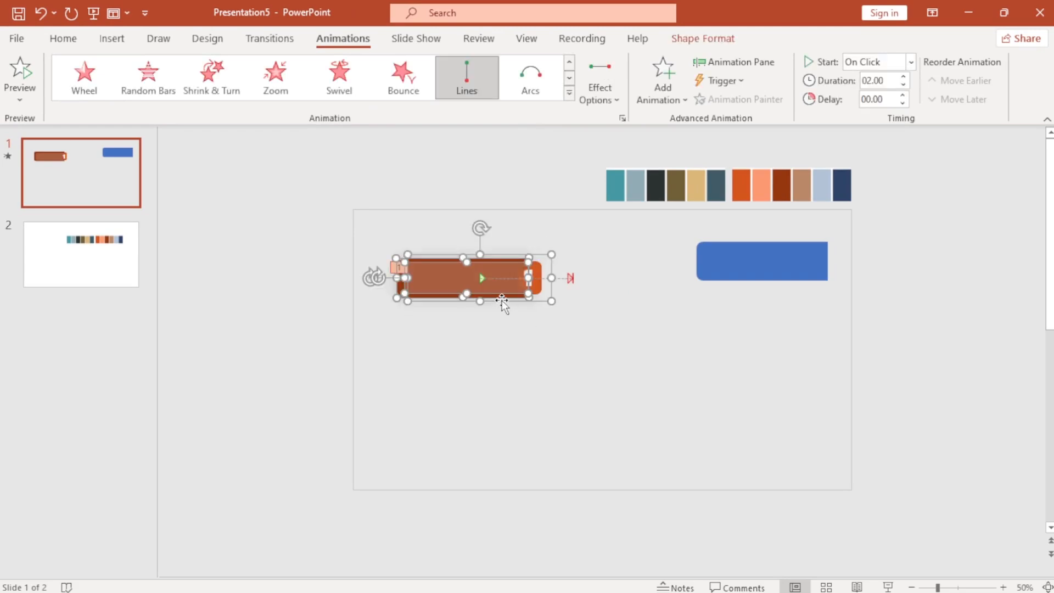
pyautogui.moveTo(502, 300); pyautogui.dragTo(495, 469)
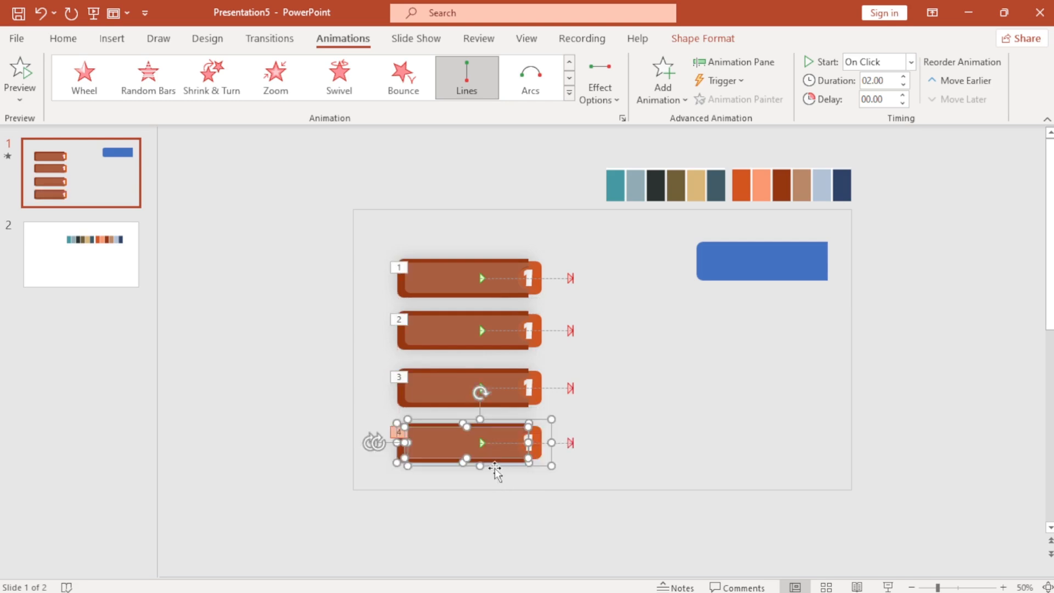
pyautogui.click(712, 396)
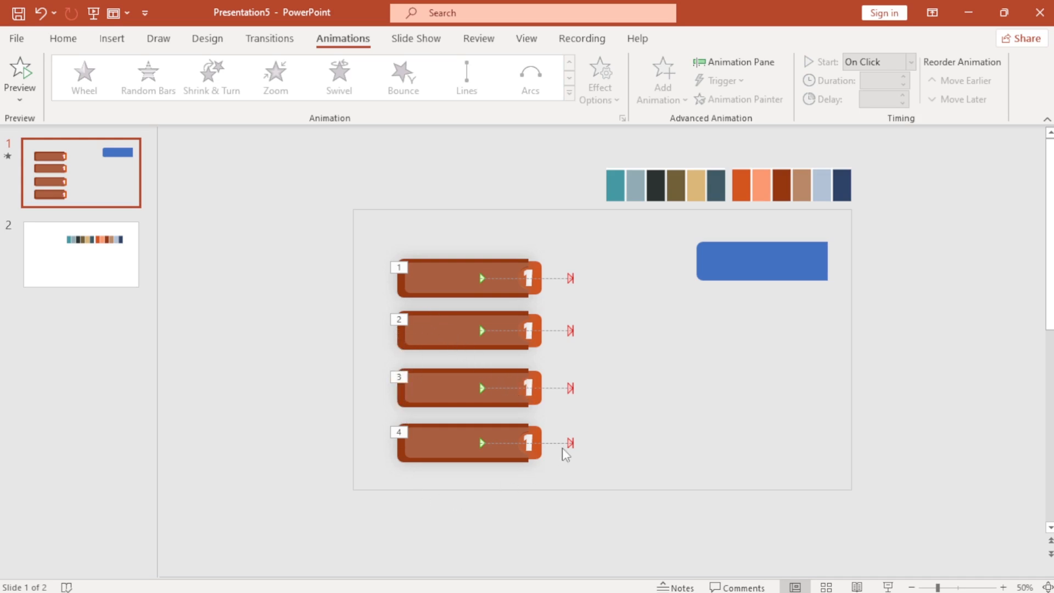
# Recolour the third bar teal with a dark number tab and the fourth olive brown, hiding text boxes that obstruct selection
pyautogui.doubleClick(539, 330)
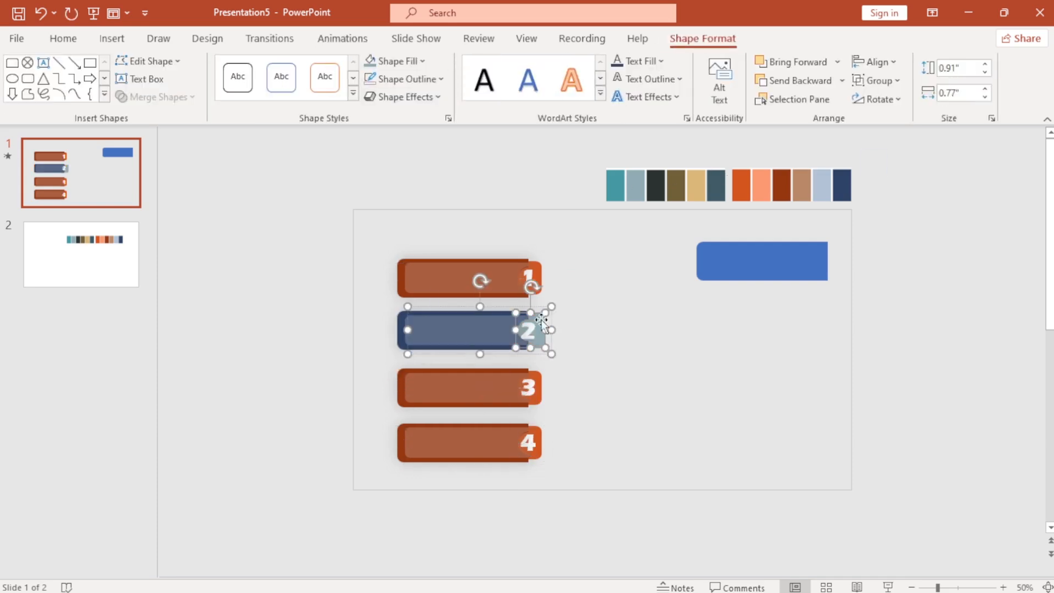
pyautogui.click(792, 100)
pyautogui.click(1006, 479)
pyautogui.click(503, 185)
pyautogui.click(1006, 361)
pyautogui.click(544, 185)
pyautogui.click(563, 186)
pyautogui.click(1007, 242)
# Recolour the number tabs of the fourth bar dark gold and the second bar blue, and unhide the text boxes
pyautogui.click(423, 442)
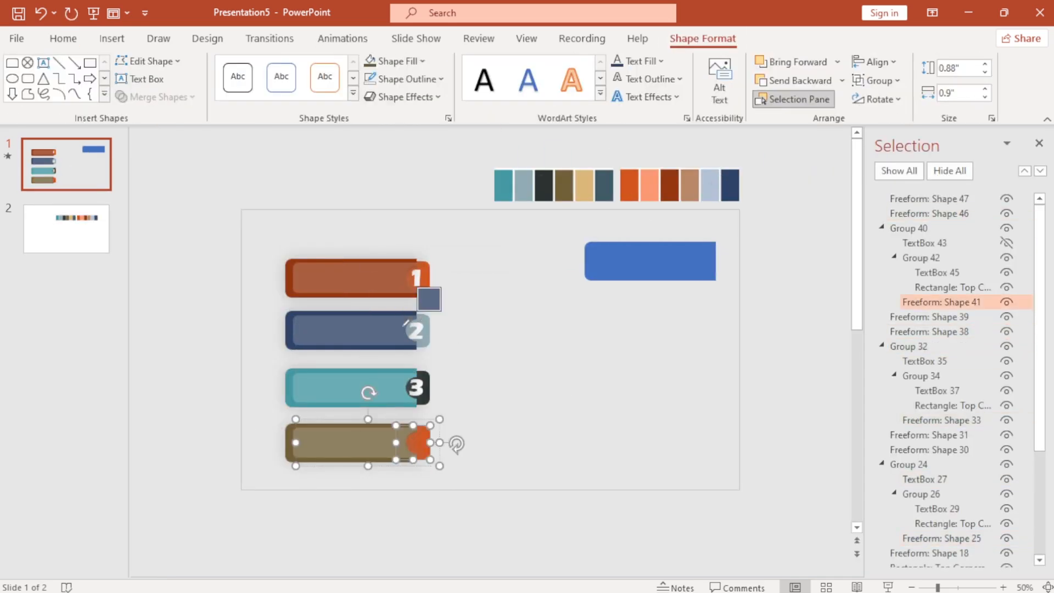
pyautogui.click(1006, 479)
pyautogui.click(423, 330)
pyautogui.click(1006, 479)
pyautogui.click(1006, 243)
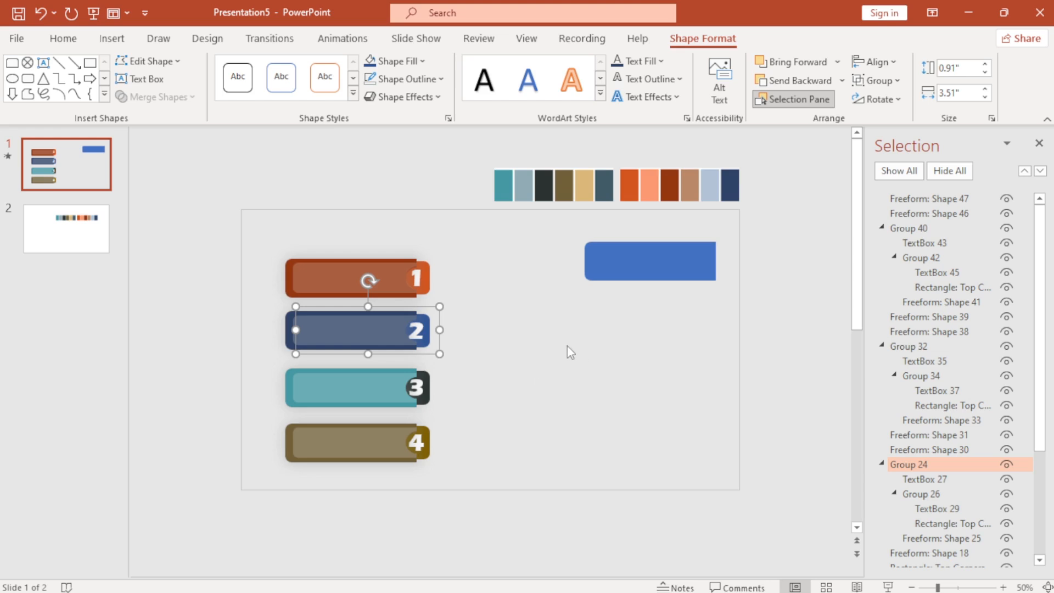
# Delete the blue rectangle and insert a text box reading 01 in the empty area beside the bars
pyautogui.click(648, 275)
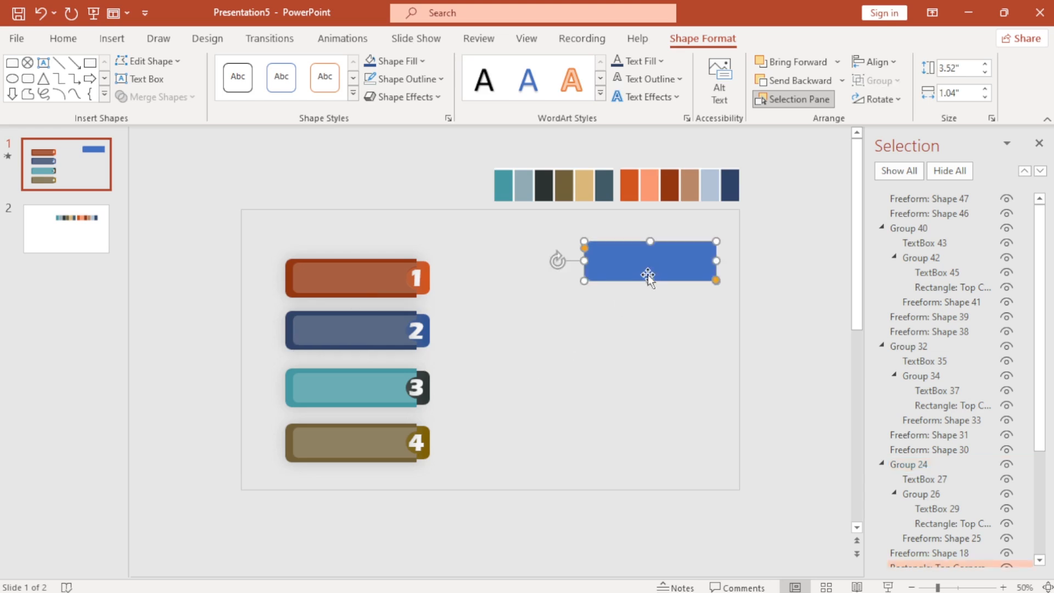
pyautogui.press('Delete')
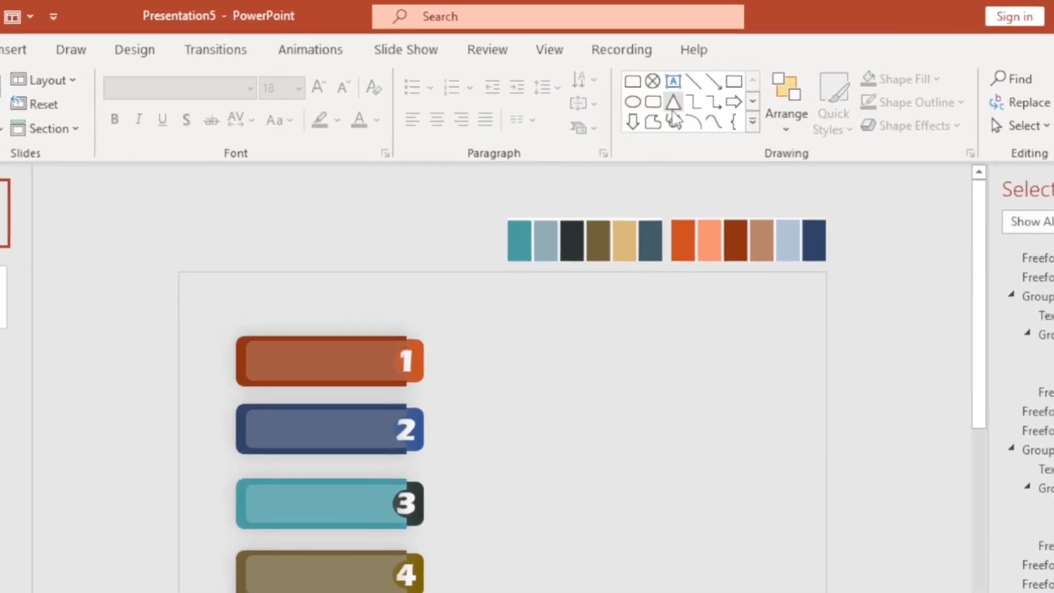
pyautogui.click(673, 80)
pyautogui.moveTo(545, 367); pyautogui.dragTo(617, 404)
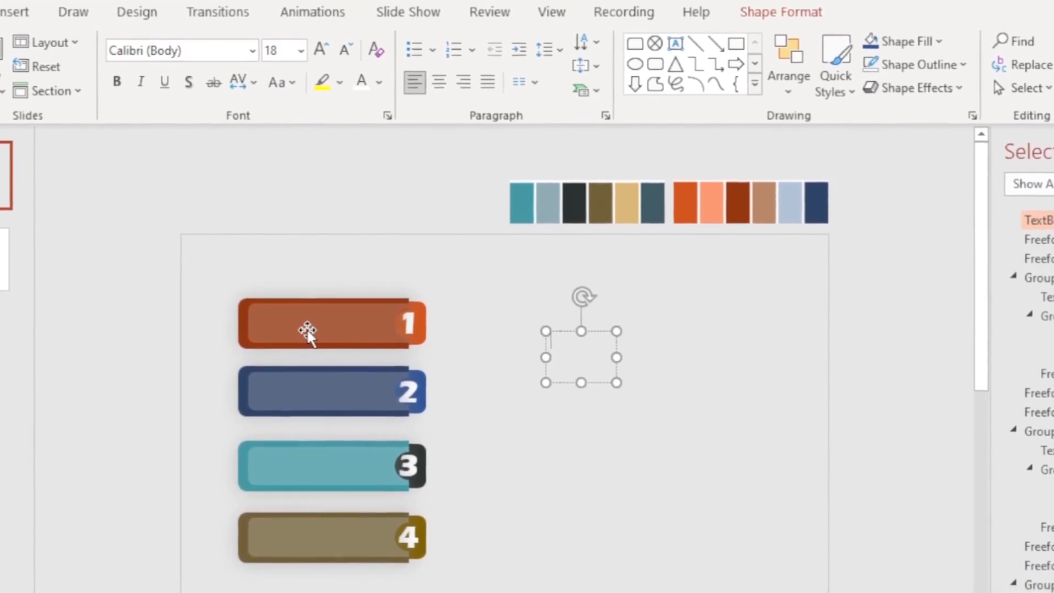
pyautogui.write('d')
pyautogui.press('BackSpace')
pyautogui.write('01')
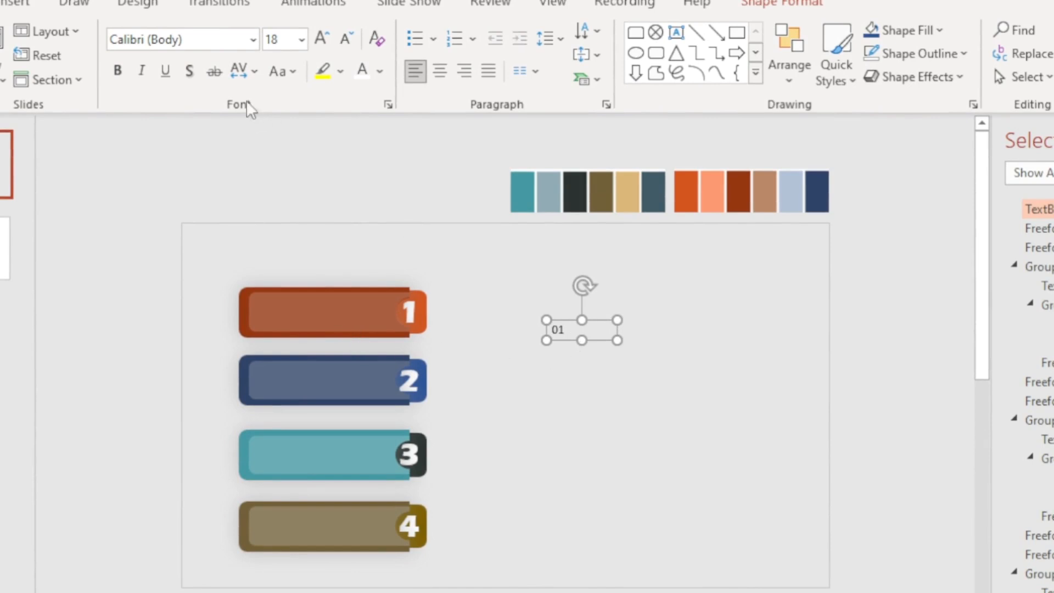
# Format the 01 text in bold Eras Medium ITC at 44 pt
pyautogui.click(252, 40)
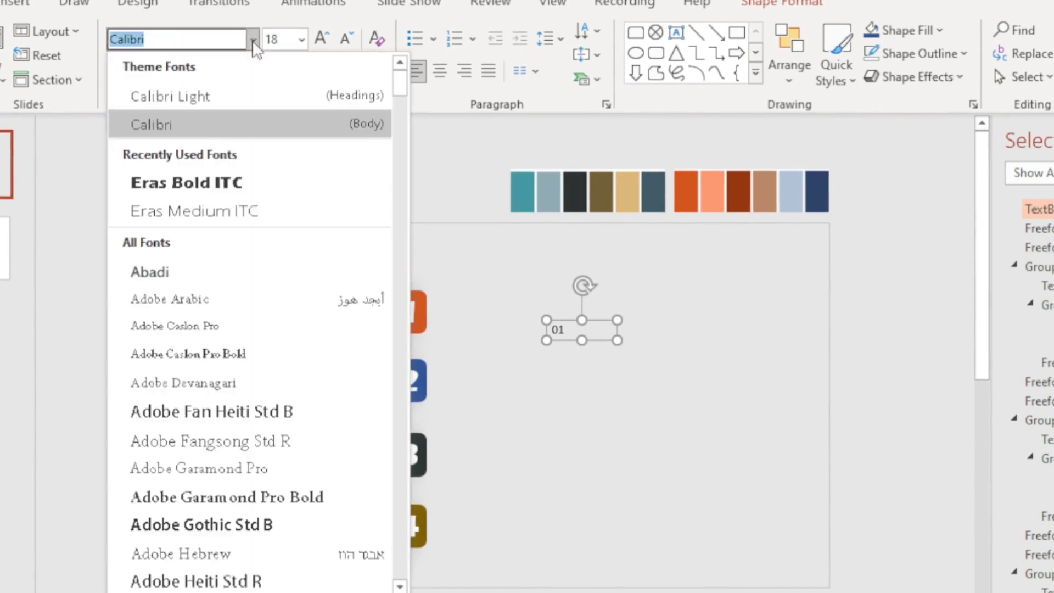
pyautogui.click(187, 211)
pyautogui.click(321, 41)
pyautogui.click(321, 40)
pyautogui.click(321, 41)
pyautogui.click(321, 40)
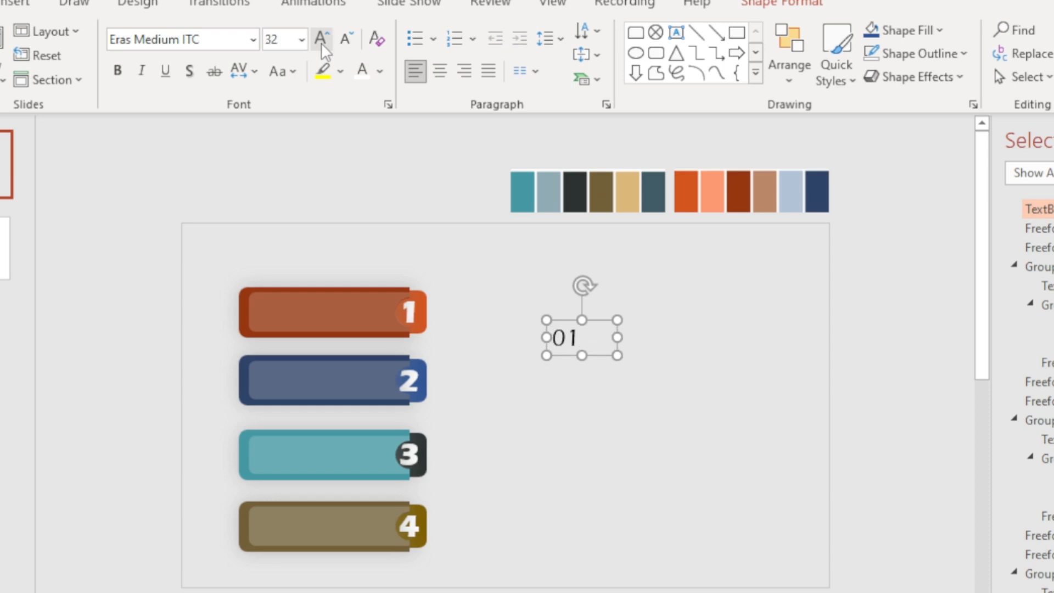
pyautogui.click(321, 41)
pyautogui.click(320, 40)
pyautogui.click(321, 41)
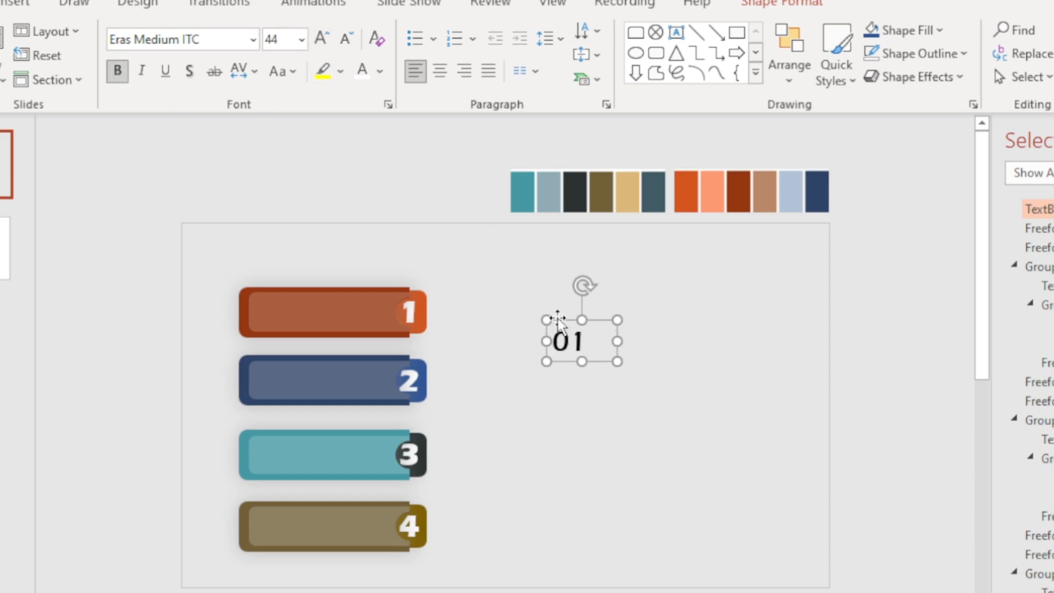
# Place the 01 text in white on the red bar and add a copy reading 02 on the blue bar
pyautogui.moveTo(559, 324); pyautogui.dragTo(324, 297)
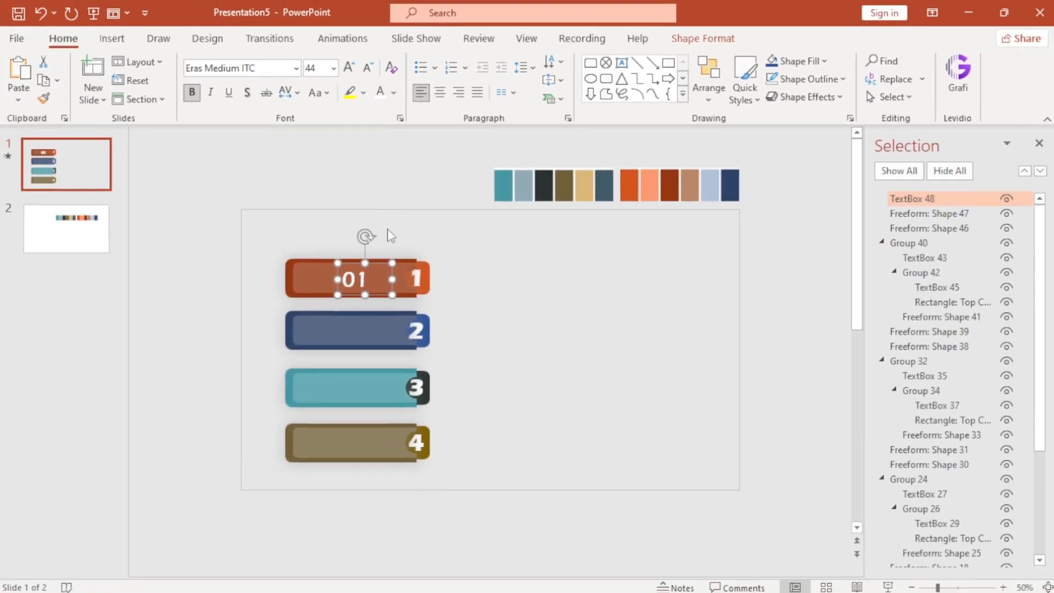
pyautogui.hotkey('ctrl', 'd')
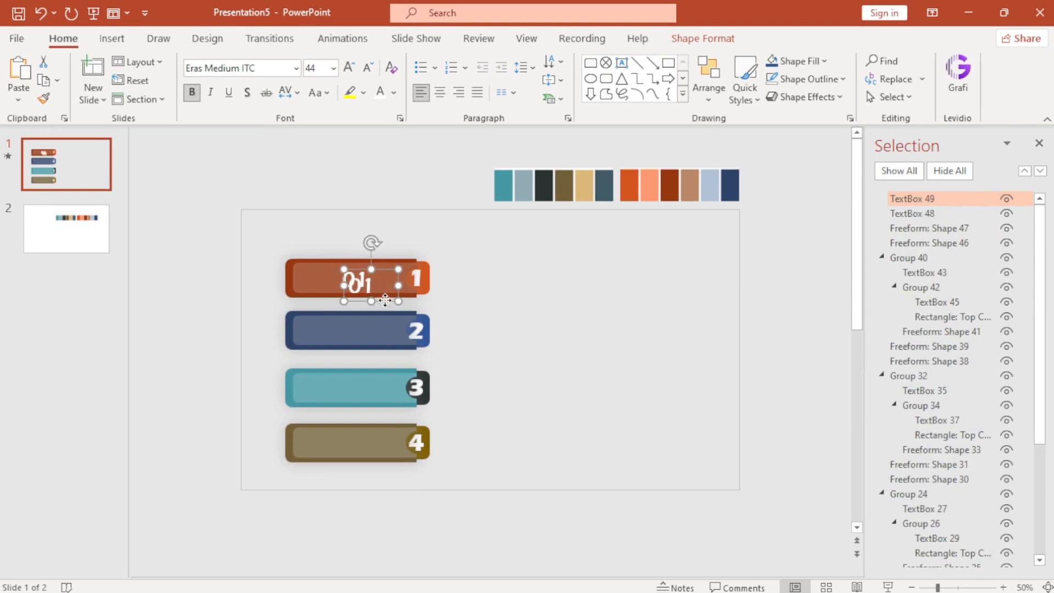
pyautogui.moveTo(385, 298); pyautogui.dragTo(376, 345)
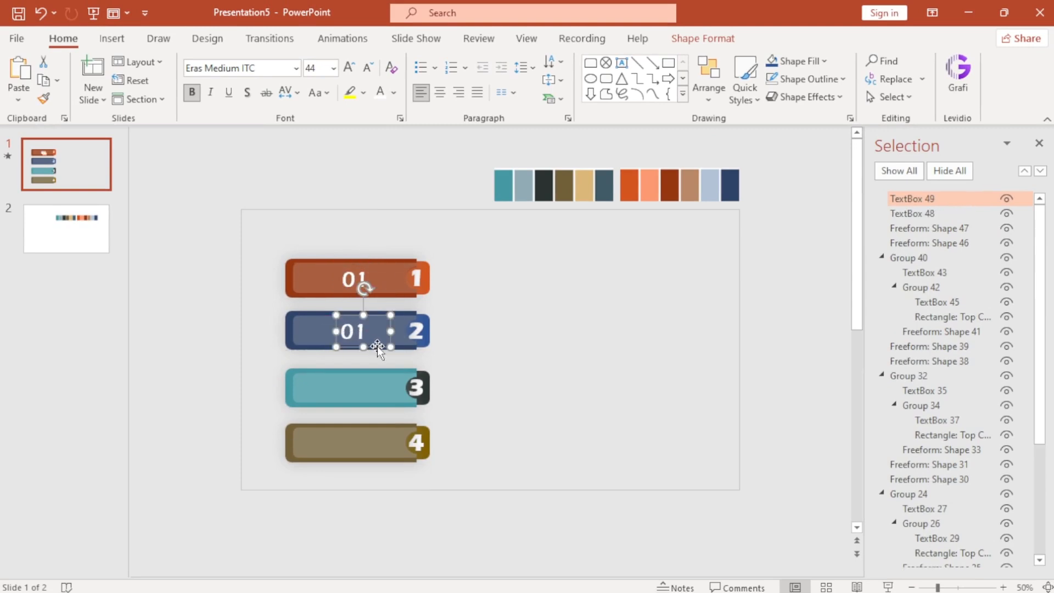
pyautogui.click(360, 331)
pyautogui.press('BackSpace')
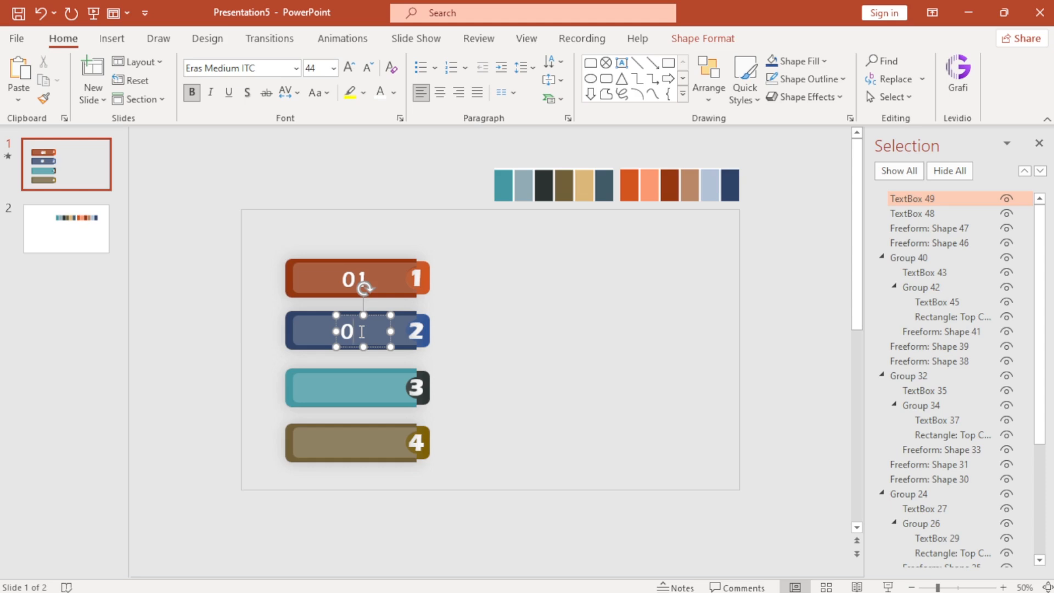
# Duplicate the 02 text onto the teal bar and change the copy to read 03
pyautogui.click(369, 347)
pyautogui.hotkey('ctrl', 'd')
pyautogui.press('Down')
pyautogui.click(364, 388)
pyautogui.press('BackSpace')
pyautogui.write('3')
# Duplicate the 03 text onto the olive brown bar and change the copy to read 04
pyautogui.click(371, 403)
pyautogui.hotkey('ctrl', 'd')
pyautogui.click(361, 444)
pyautogui.press('BackSpace')
pyautogui.write('4')
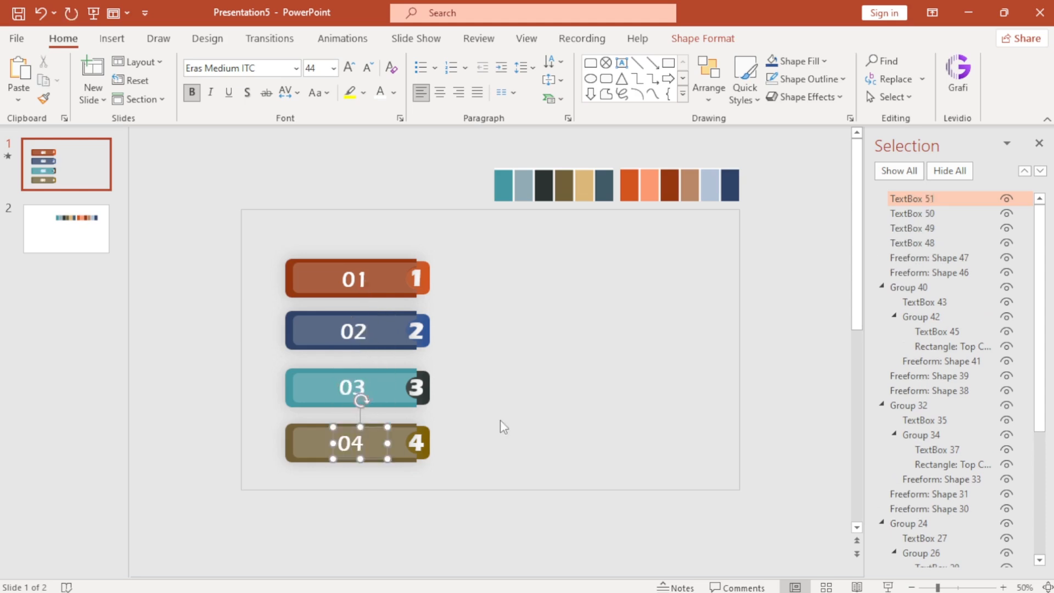
pyautogui.click(501, 427)
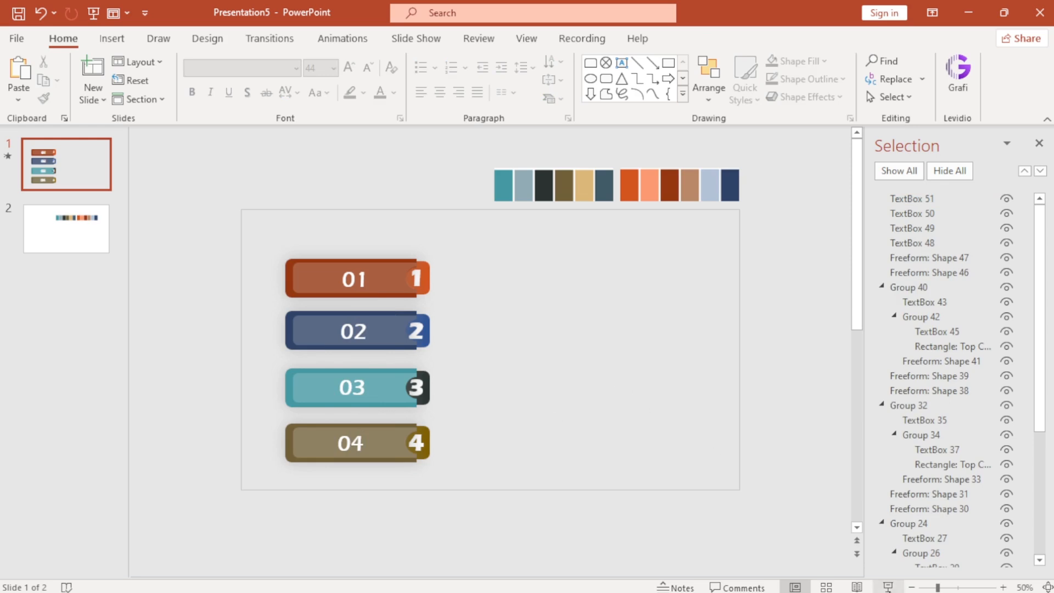
# Play the current slide as a slide show to check the bars' slide-out animation, and return to editing
pyautogui.click(887, 586)
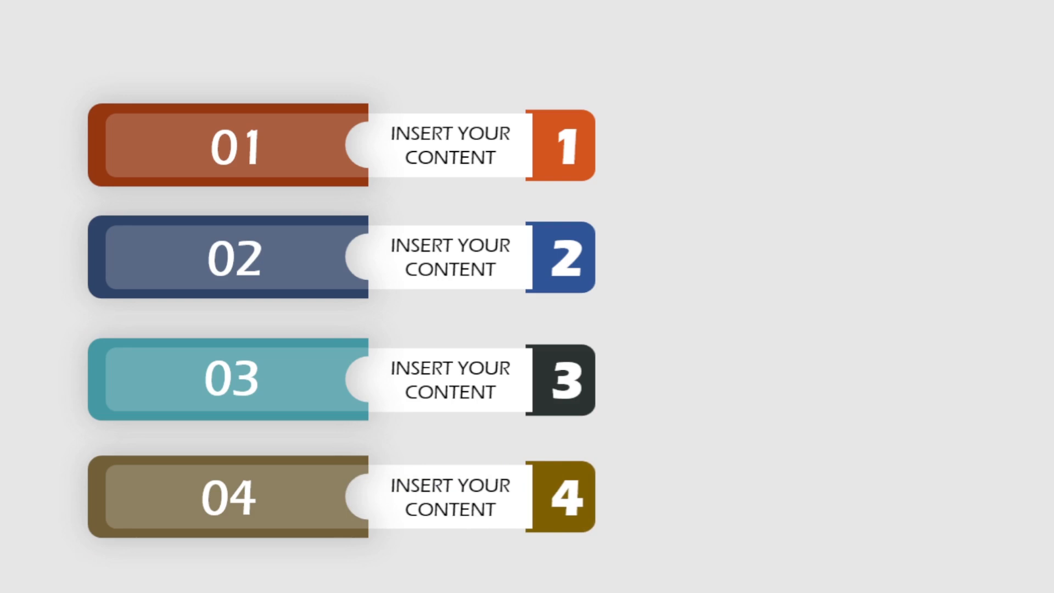
pyautogui.press('Escape')
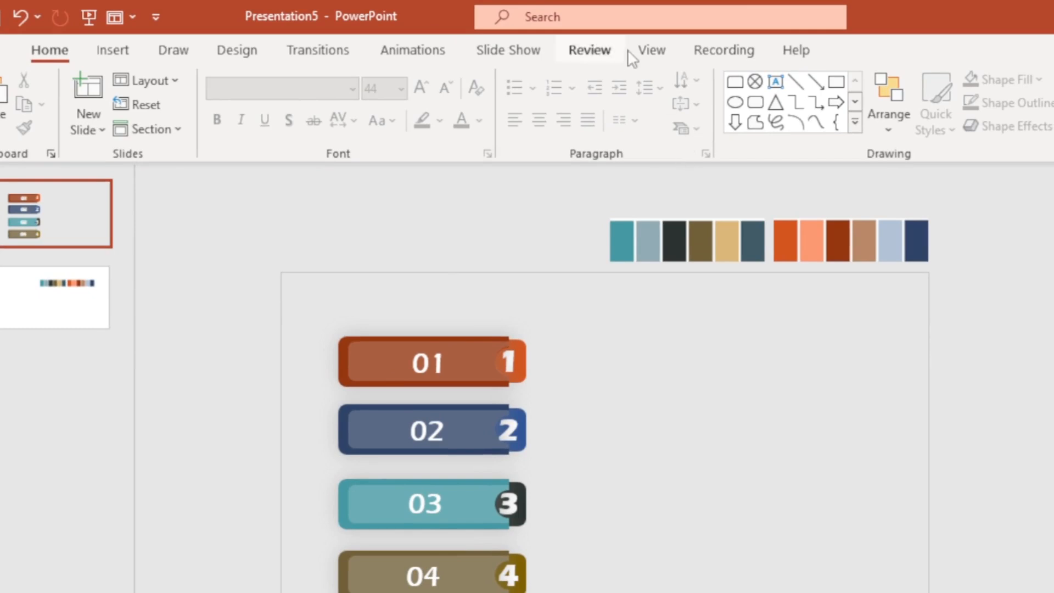
# Display the drawing guides on the slide
pyautogui.click(649, 51)
pyautogui.click(373, 126)
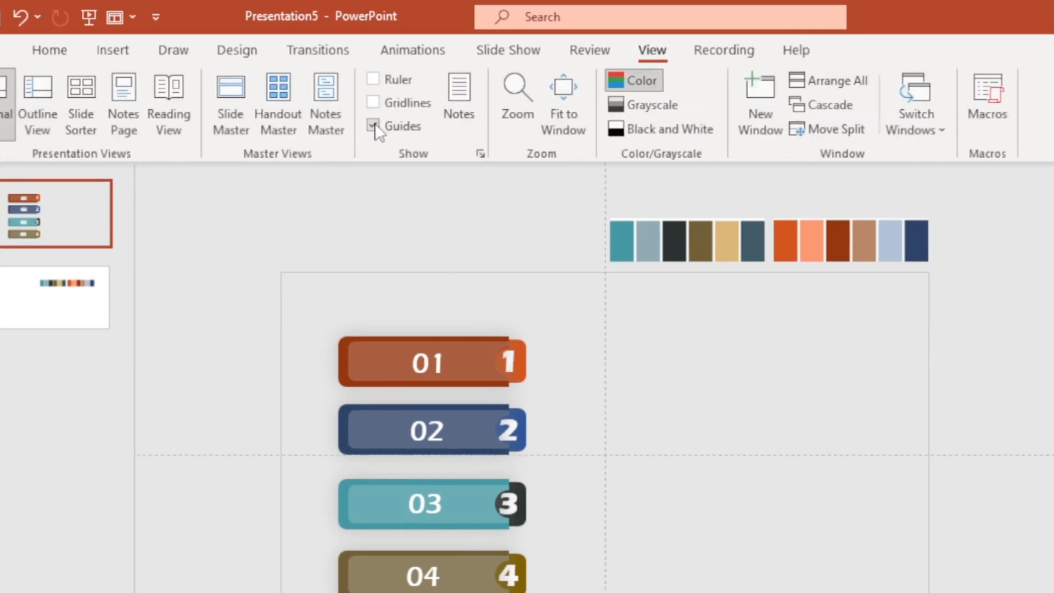